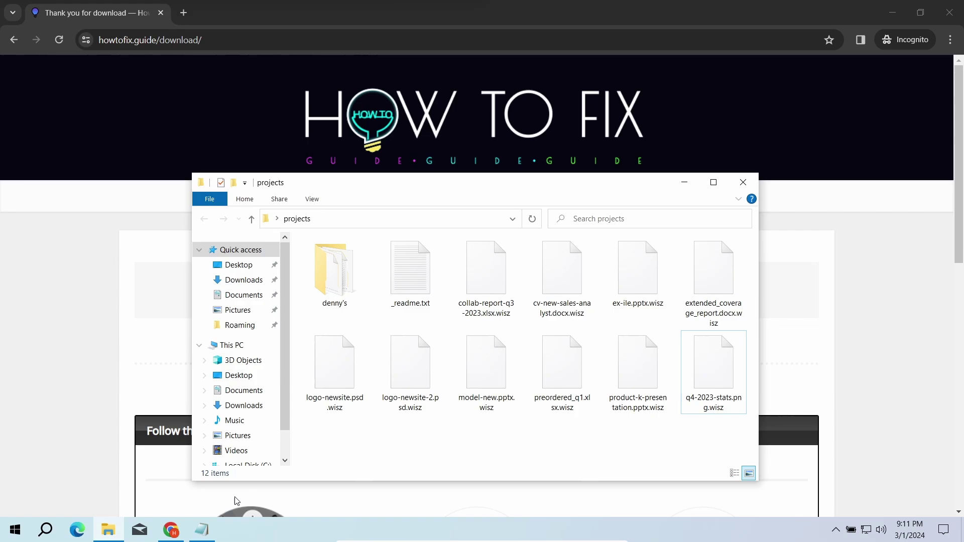
Read the _readme.txt ransom note, then select the six encrypted .wisz files in the projects folder
click(213, 531)
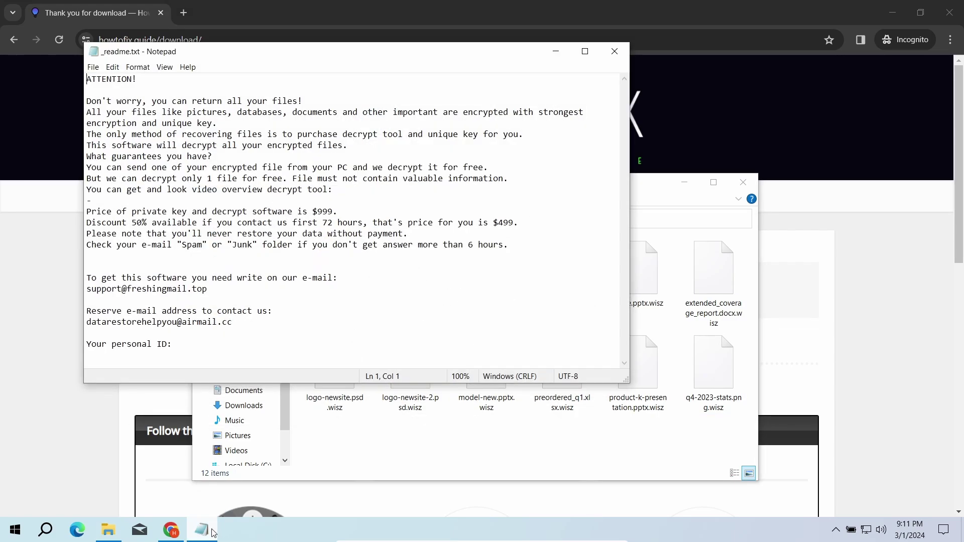
click(211, 531)
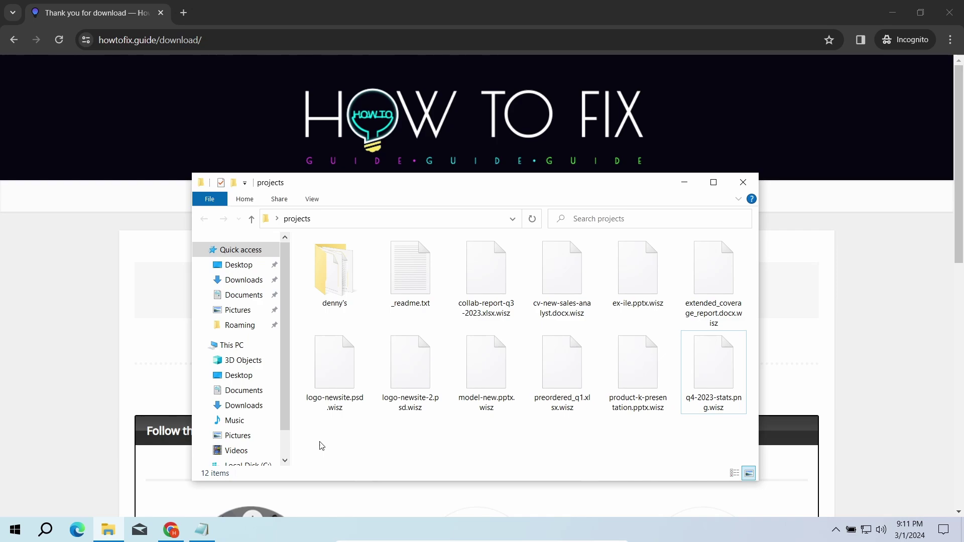
drag(321, 445, 715, 362)
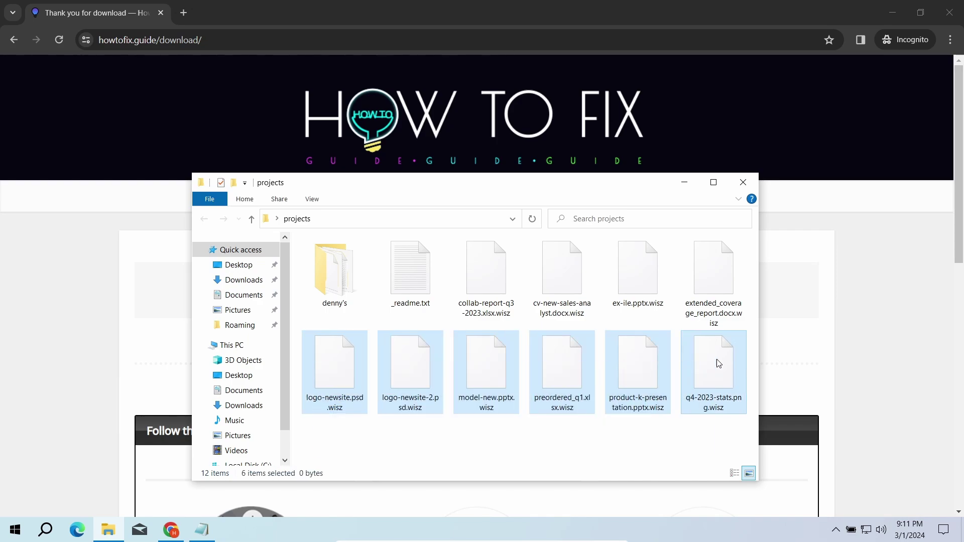
Clear the file selection and scroll through the family:djvu reports, all scored 10, and their tags
click(717, 444)
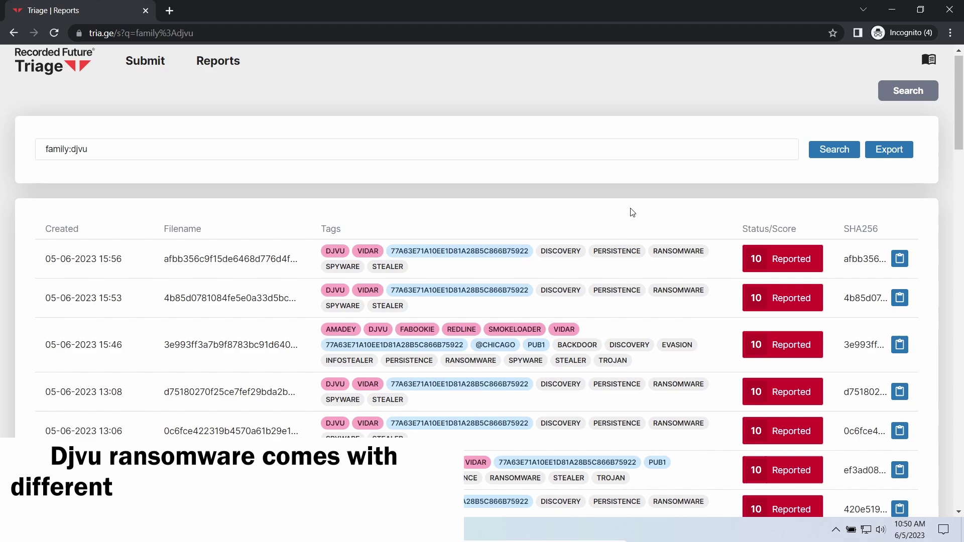
scroll(632, 212, down, 2)
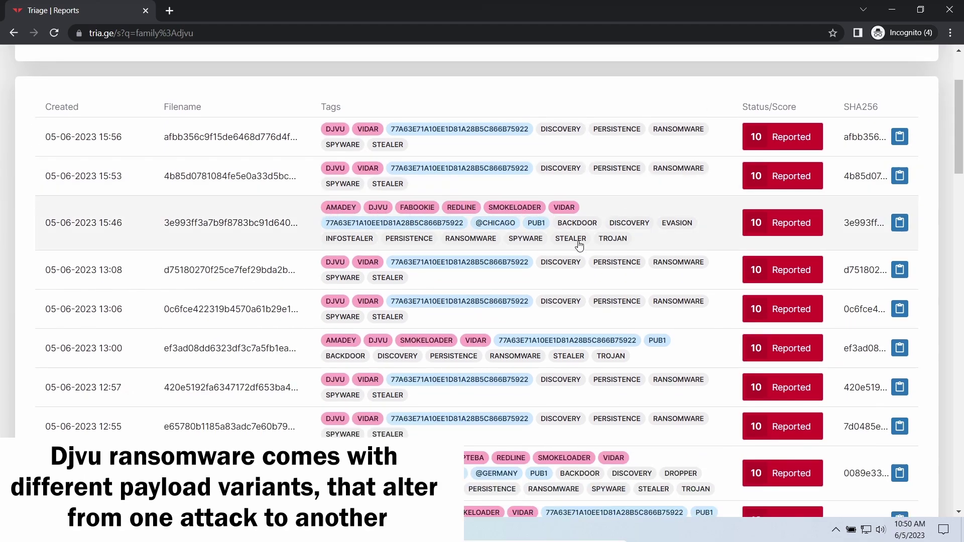
scroll(580, 245, down, 2)
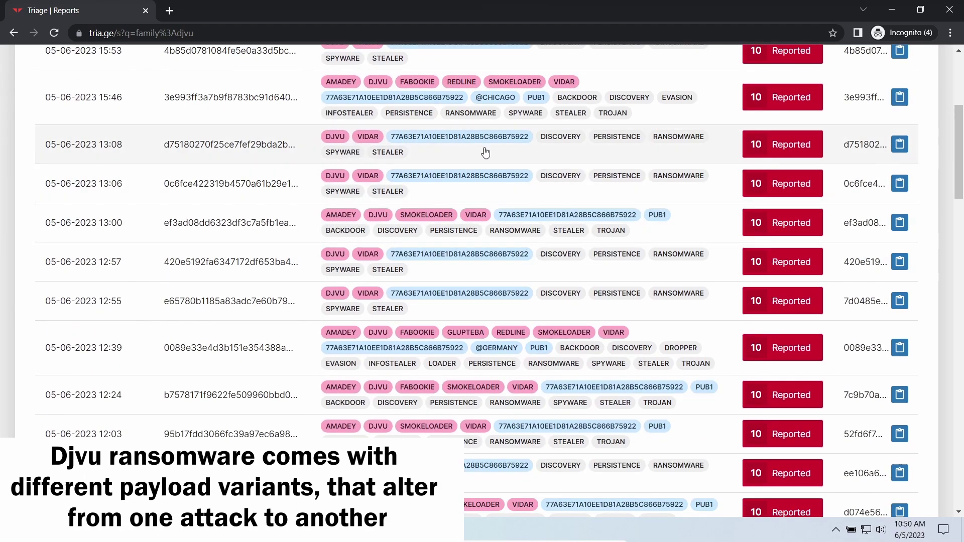
scroll(474, 226, down, 4)
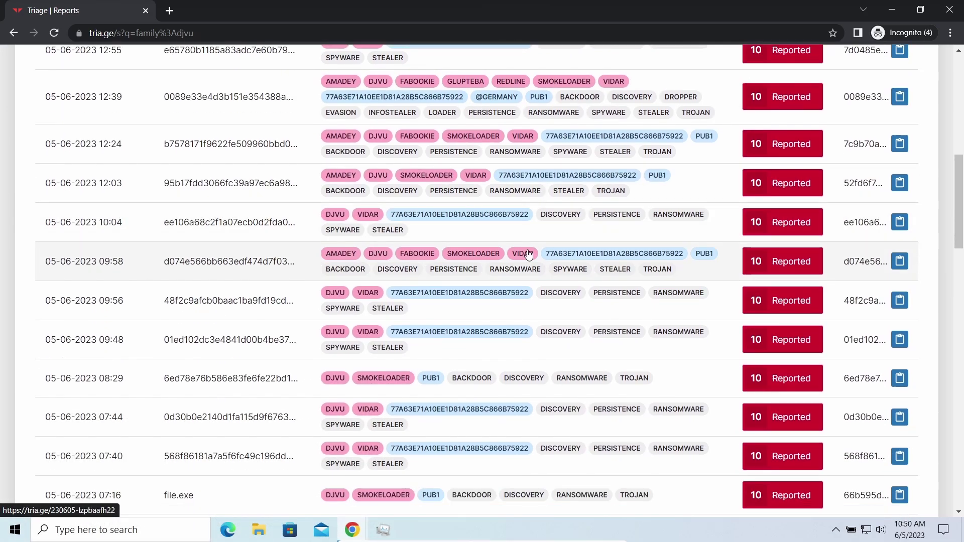
scroll(648, 306, down, 4)
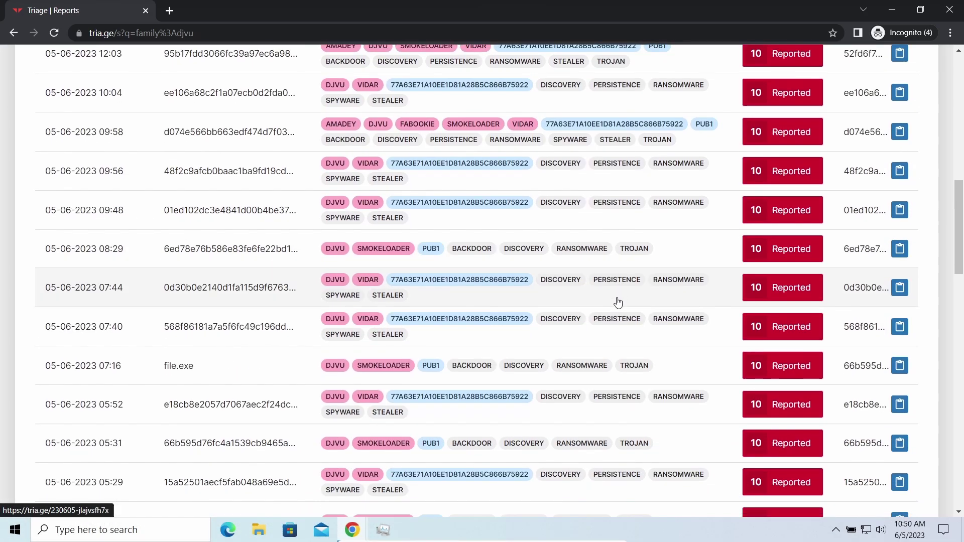
scroll(615, 302, down, 3)
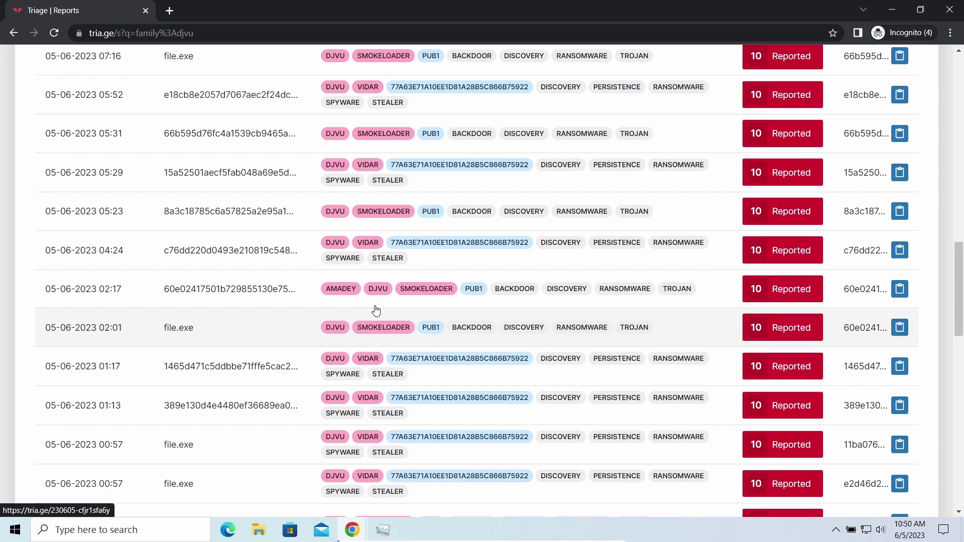
scroll(487, 300, down, 5)
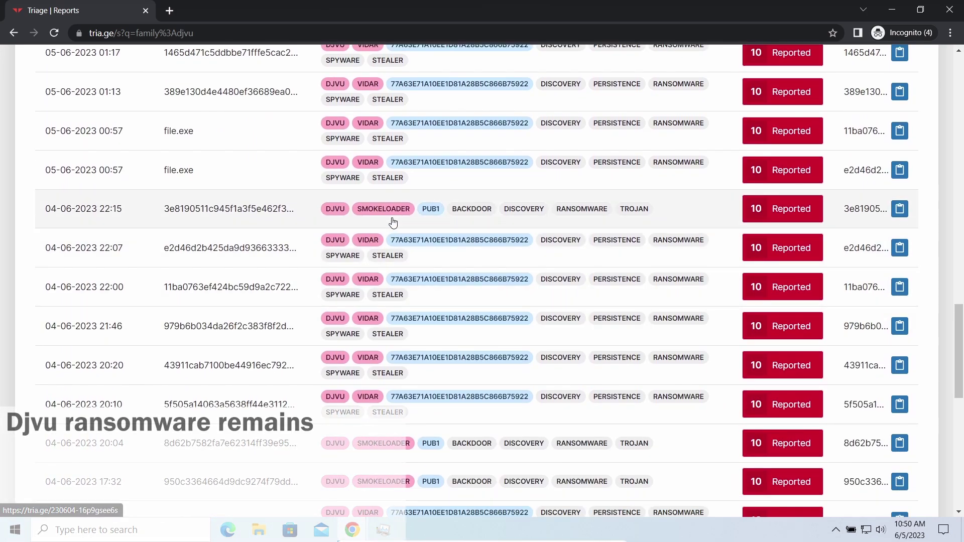
scroll(301, 211, up, 6)
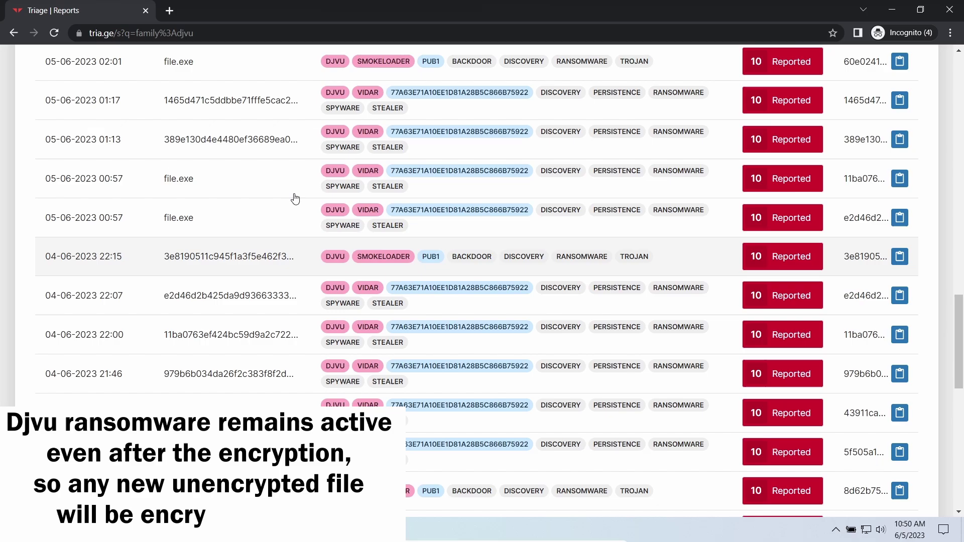
scroll(295, 199, up, 6)
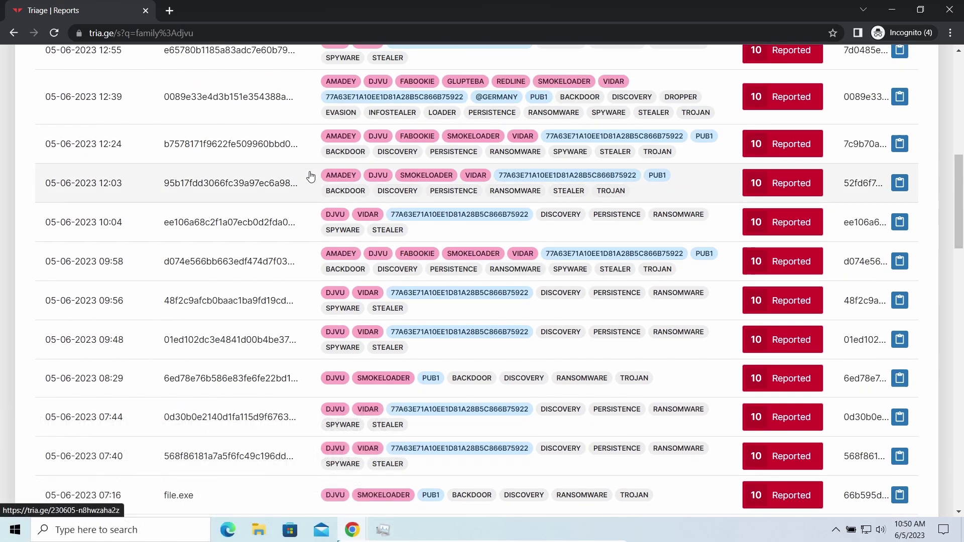
click(309, 113)
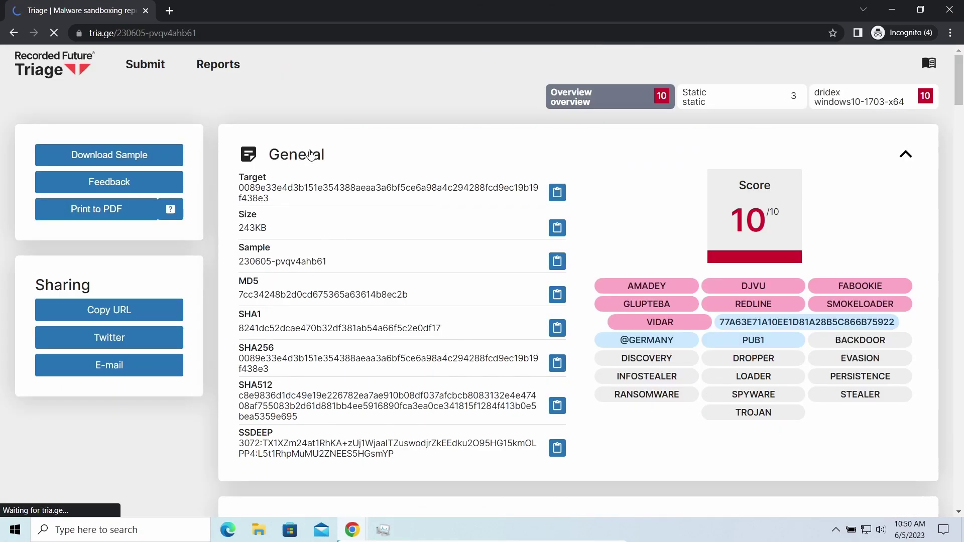
scroll(560, 161, down, 12)
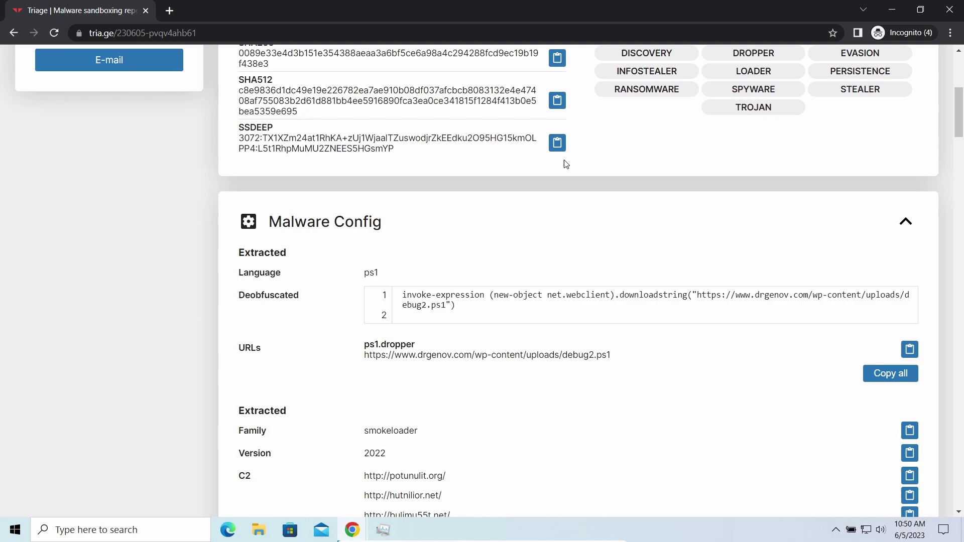
scroll(524, 171, down, 6)
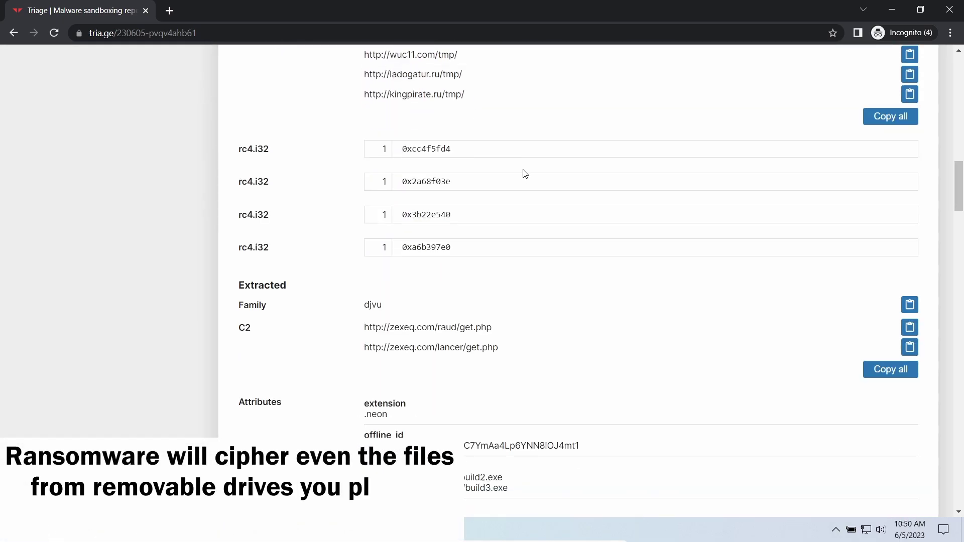
drag(362, 180, 394, 183)
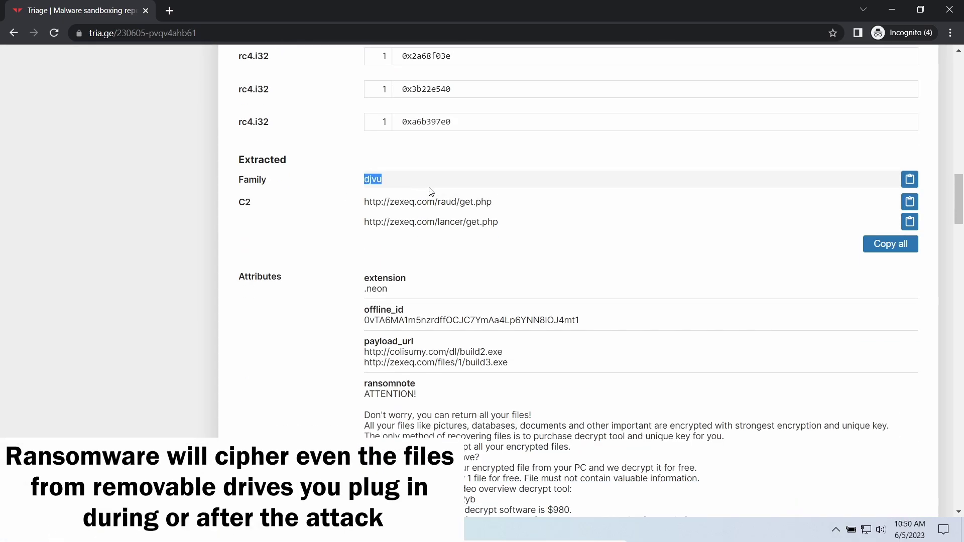
scroll(372, 229, down, 9)
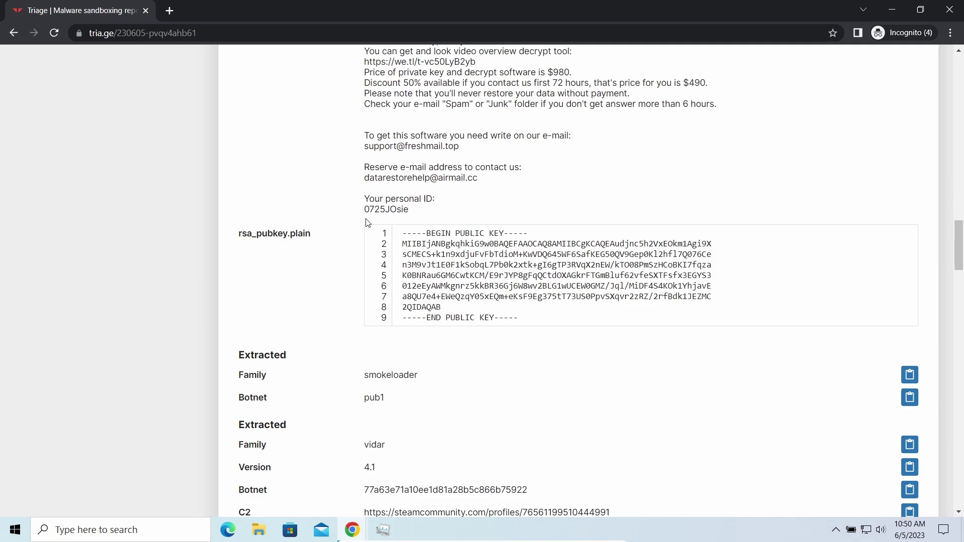
scroll(367, 221, down, 4)
scroll(355, 220, up, 3)
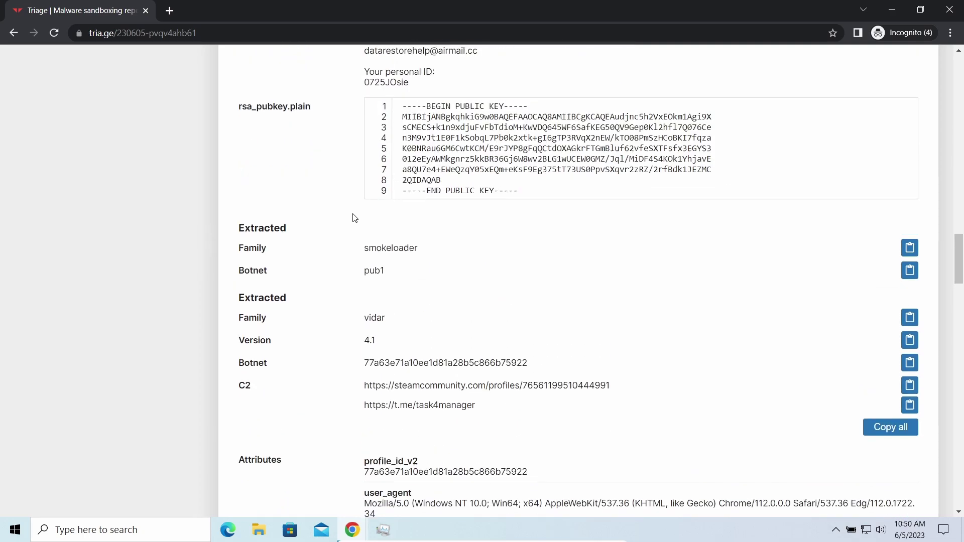
scroll(352, 217, up, 5)
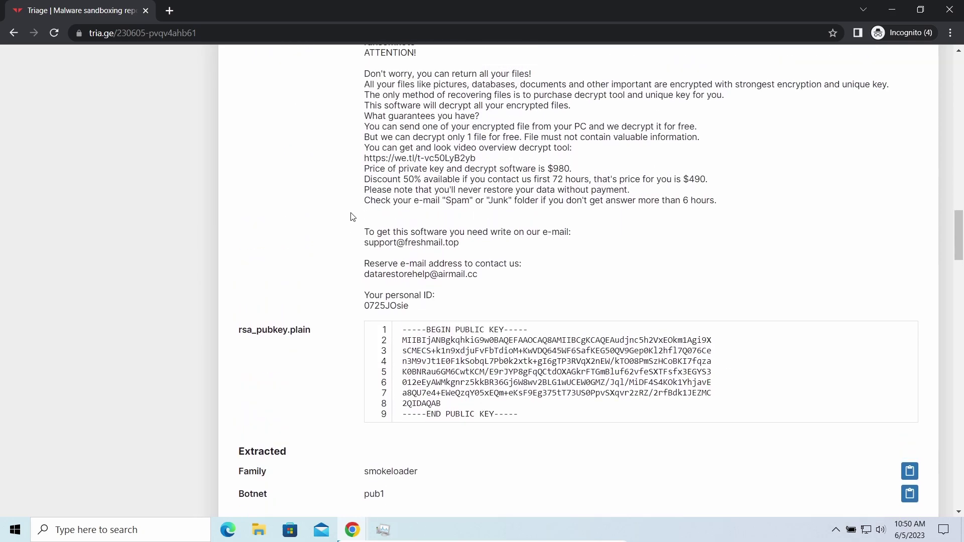
scroll(351, 217, up, 4)
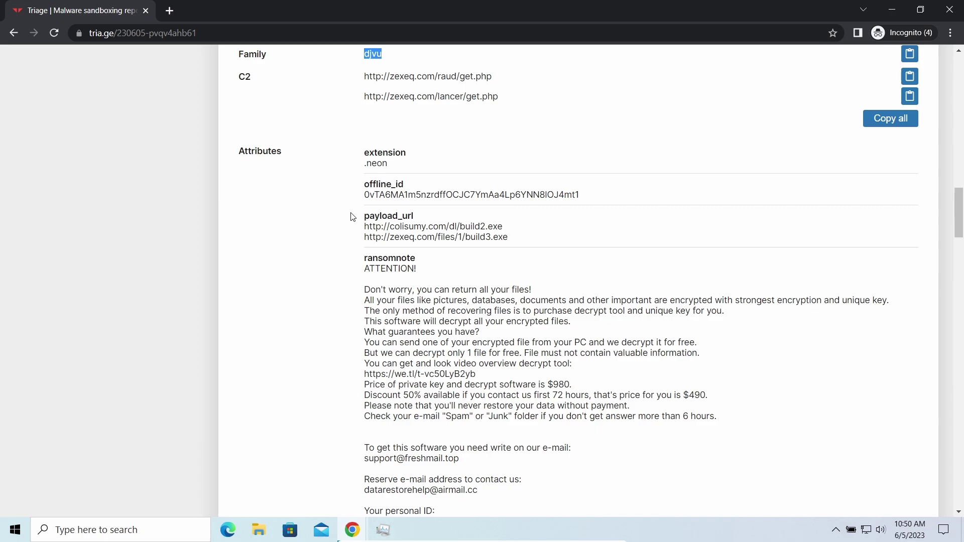
drag(351, 153, 523, 161)
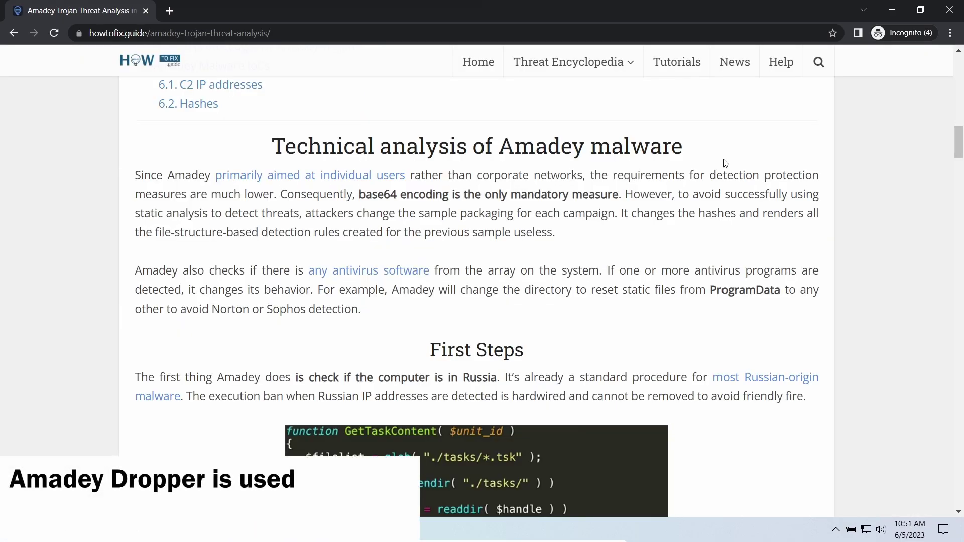
Scroll the Amadey article and highlight, then clear, the passage about the Russia check
scroll(723, 161, down, 1)
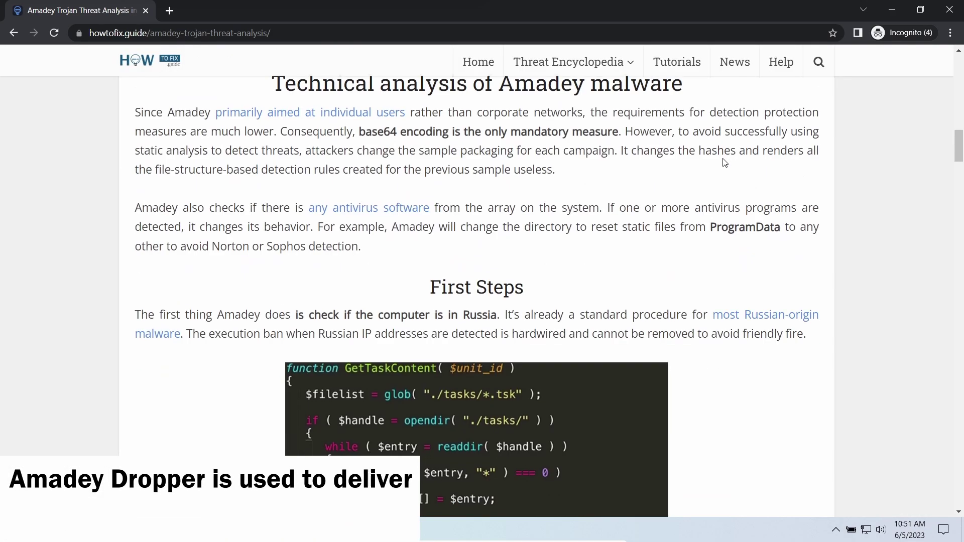
scroll(463, 307, down, 2)
drag(295, 189, 484, 189)
click(251, 224)
Highlight the C2 POST request lines, then the Malware Delivery paragraph
scroll(251, 224, down, 7)
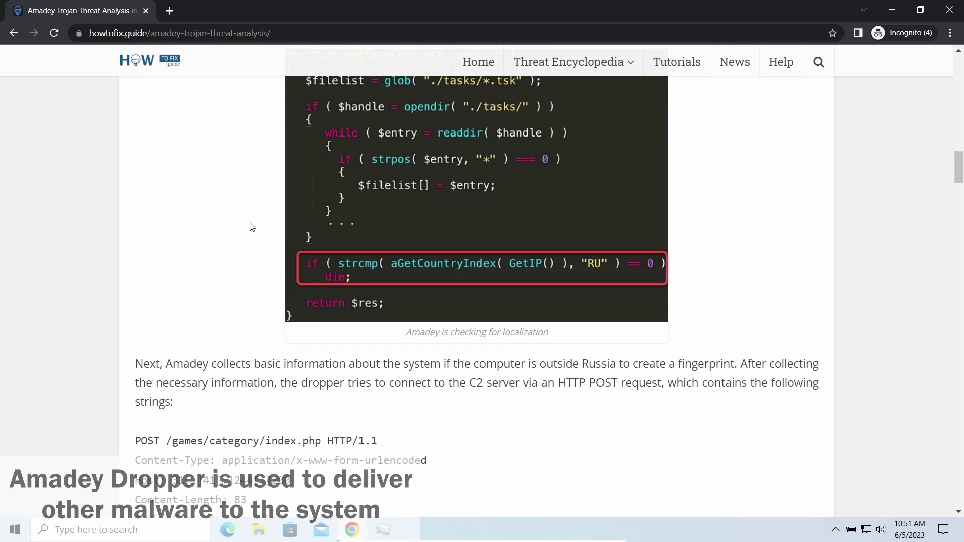
scroll(249, 228, down, 1)
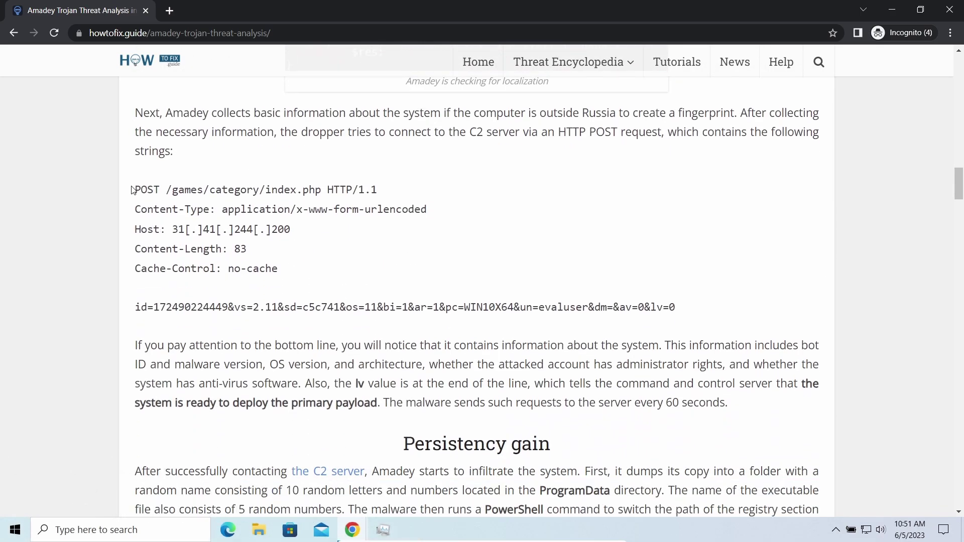
drag(133, 189, 389, 278)
click(303, 329)
scroll(304, 329, down, 1)
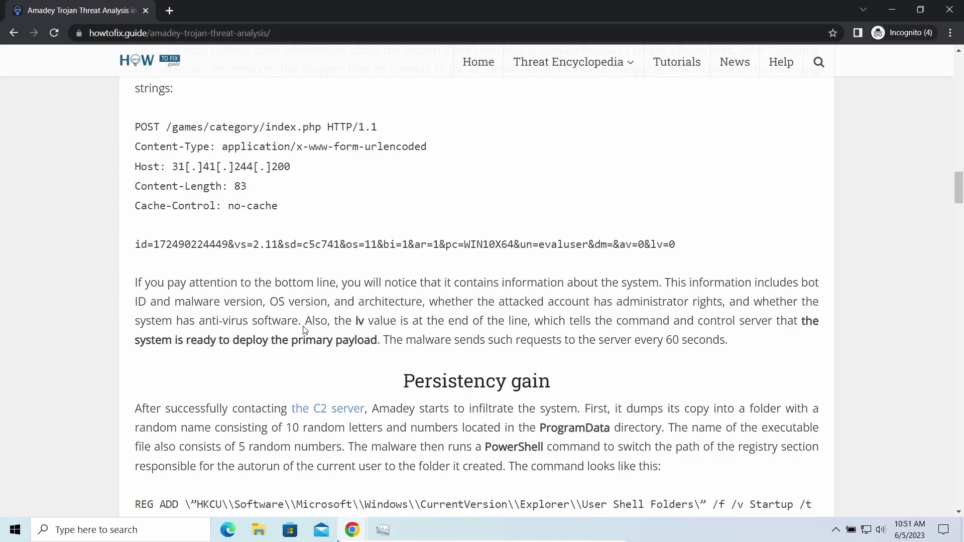
scroll(304, 329, down, 6)
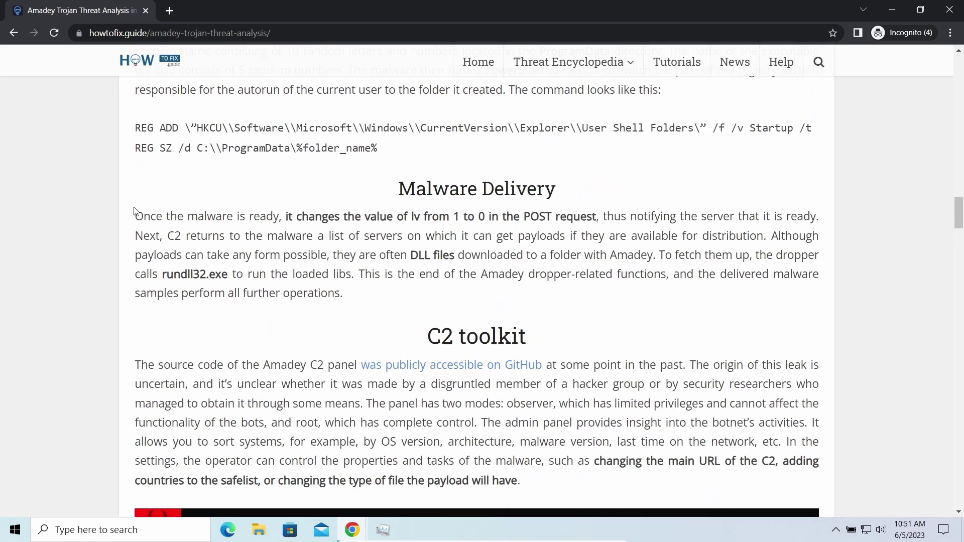
drag(274, 219, 562, 295)
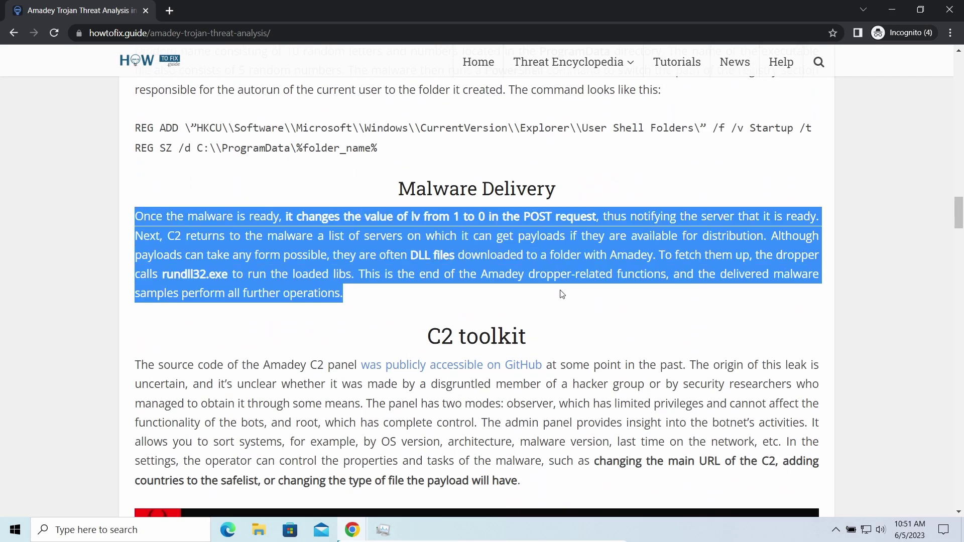
Review the Smokeloader report's C2 URL list and Tasks, then return to its 10/10 overview
click(384, 385)
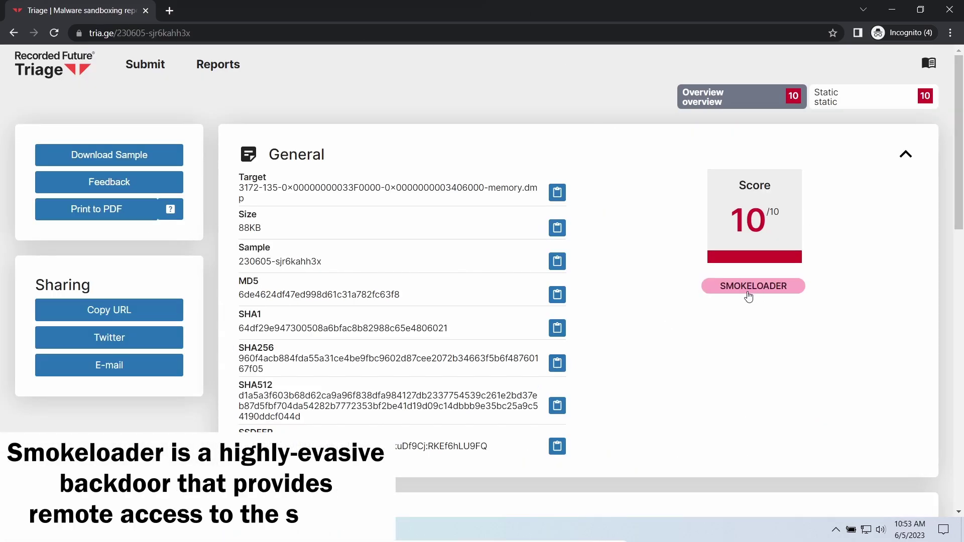
scroll(645, 319, down, 6)
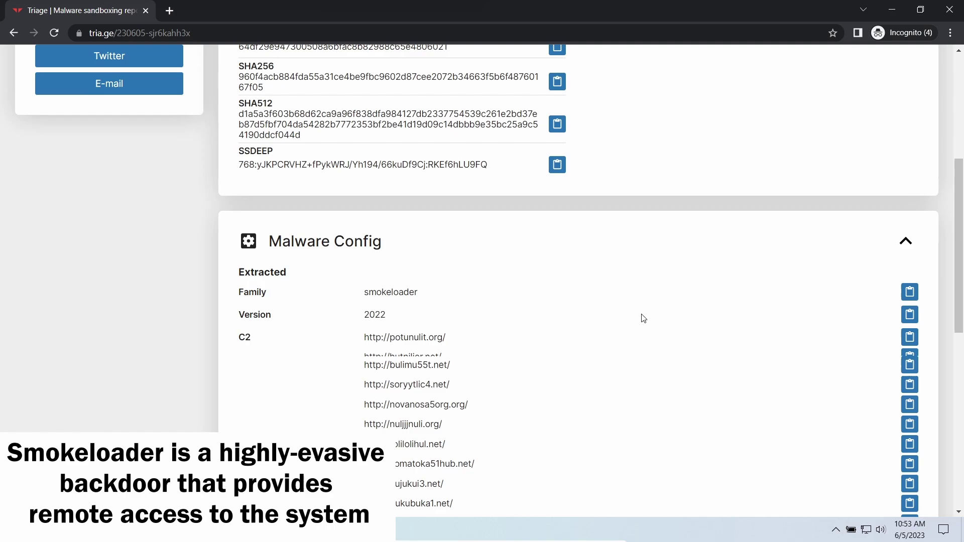
drag(362, 301, 473, 342)
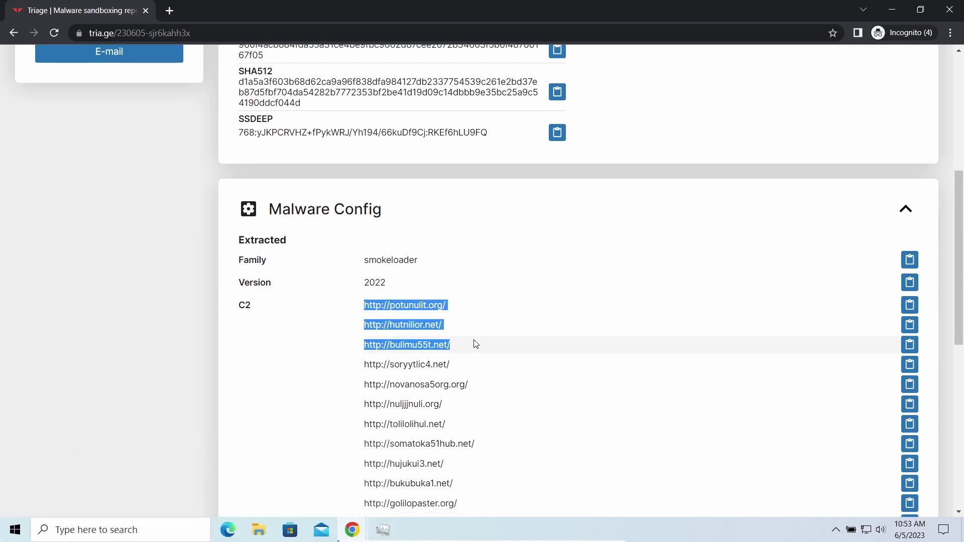
click(595, 236)
scroll(570, 327, down, 6)
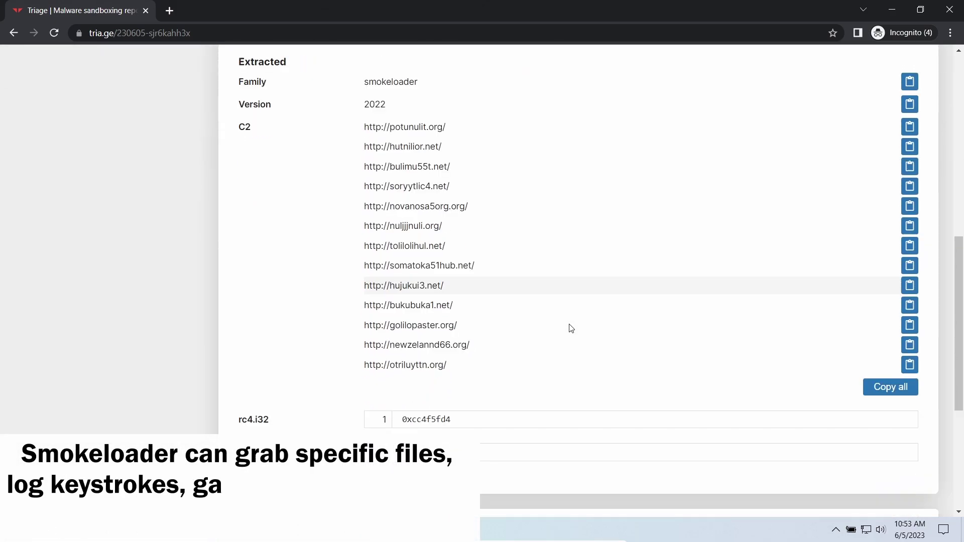
scroll(563, 328, down, 2)
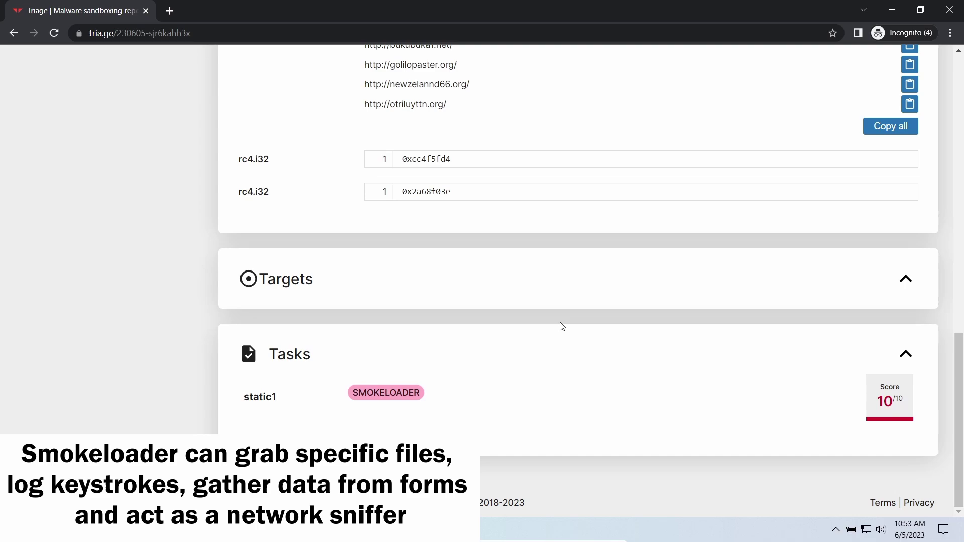
scroll(562, 326, up, 10)
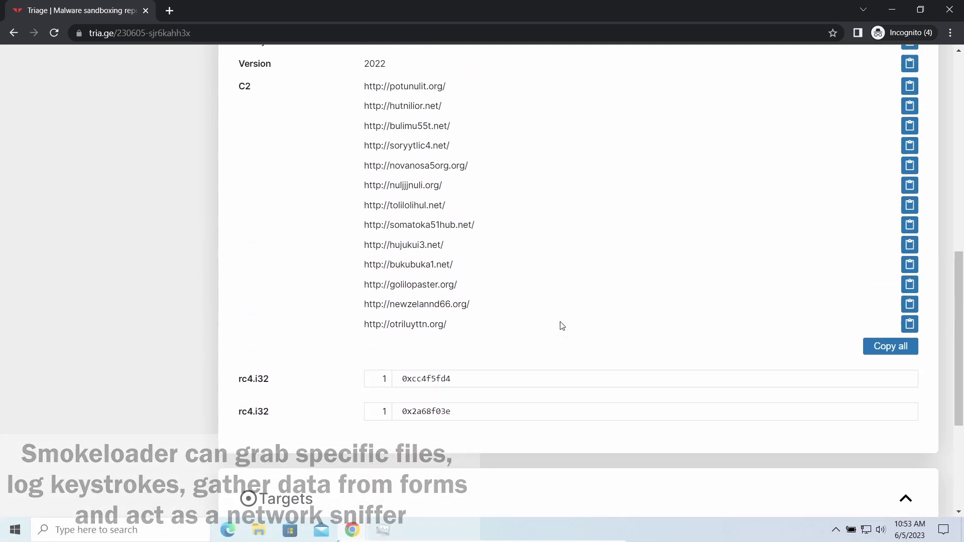
scroll(561, 325, up, 3)
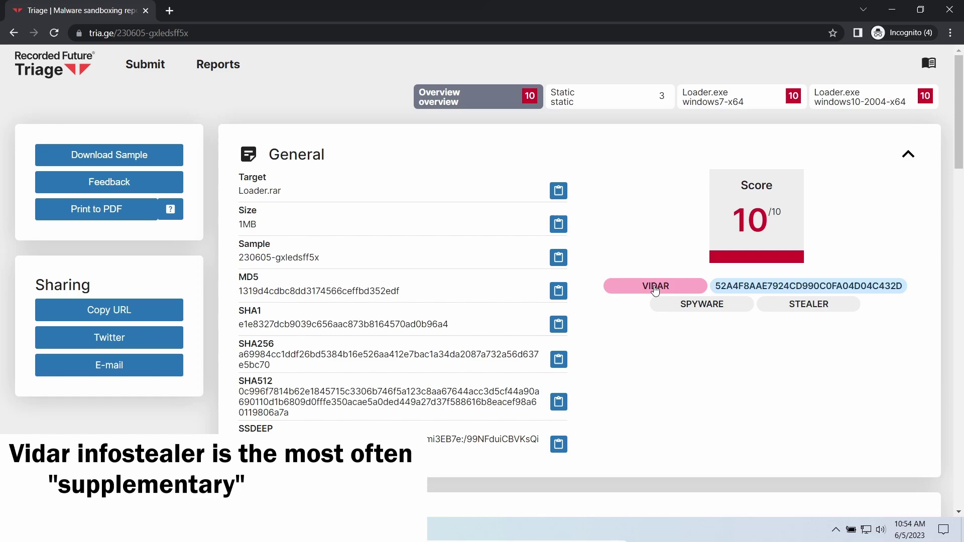
Scroll to the Loader.rar Malware Config and select the two Vidar C2 addresses
scroll(608, 352, down, 2)
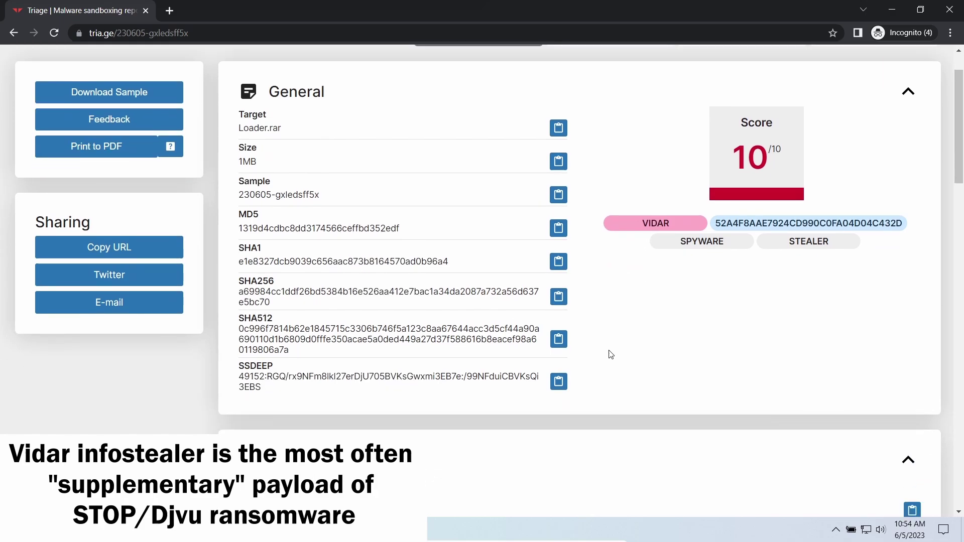
scroll(608, 350, down, 2)
scroll(604, 351, down, 2)
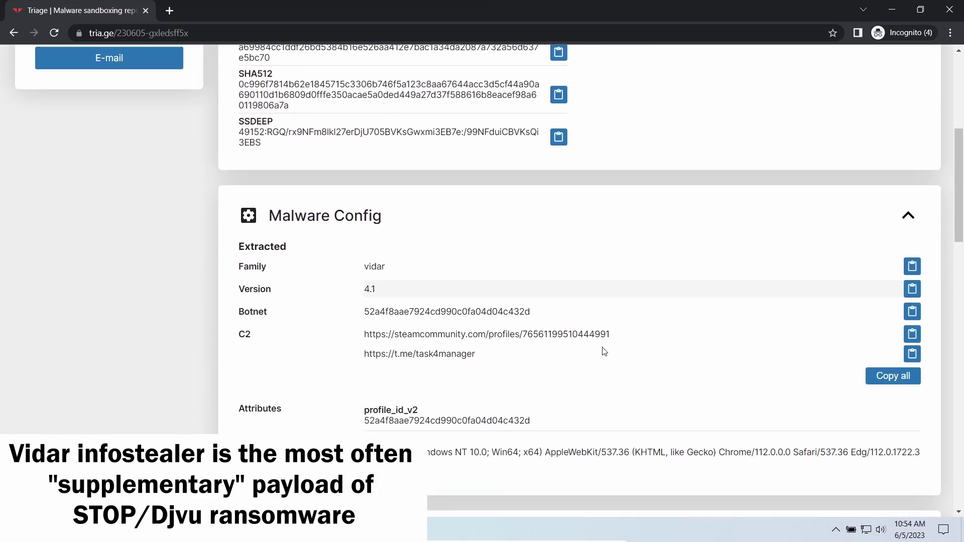
drag(359, 266, 506, 286)
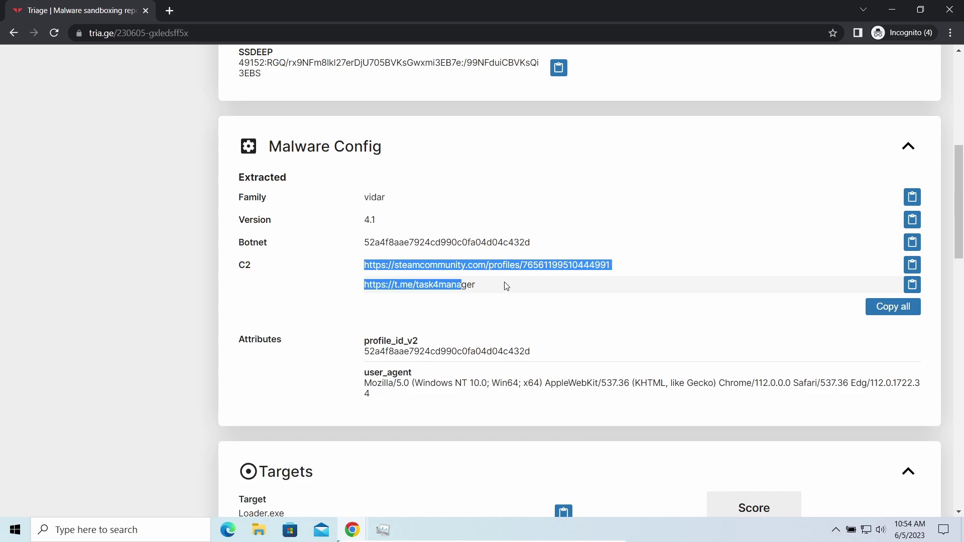
click(526, 313)
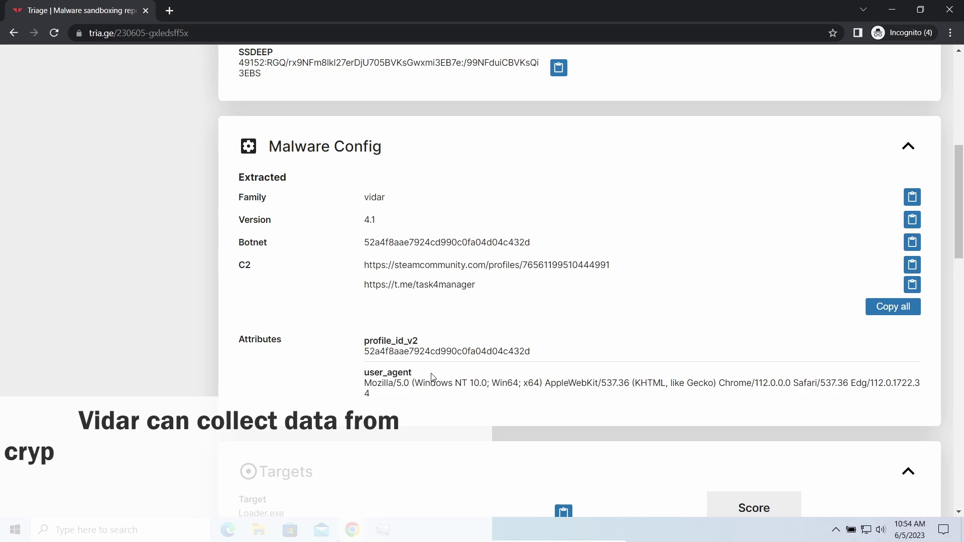
Scroll through the Targets and signatures down to the MITRE ATT&CK matrix
scroll(525, 368, down, 1)
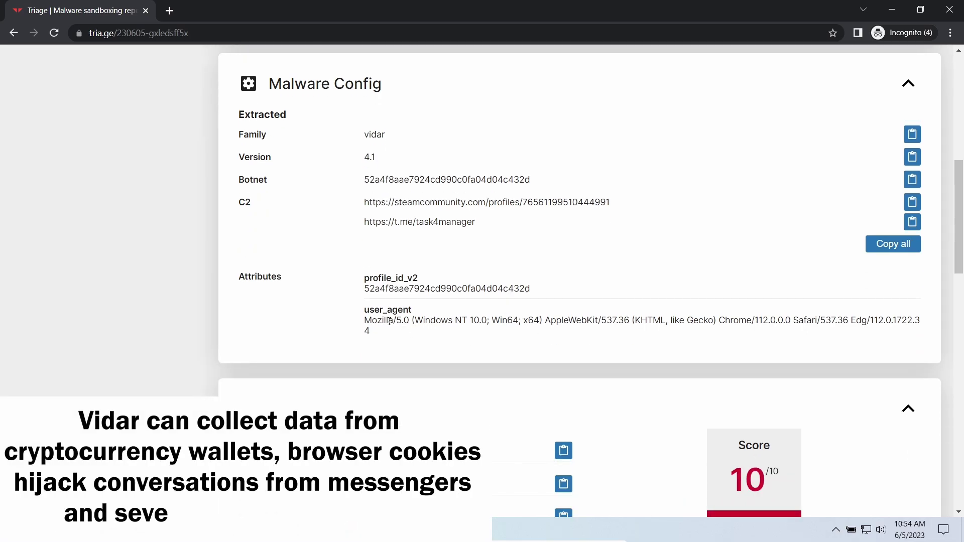
scroll(505, 355, down, 5)
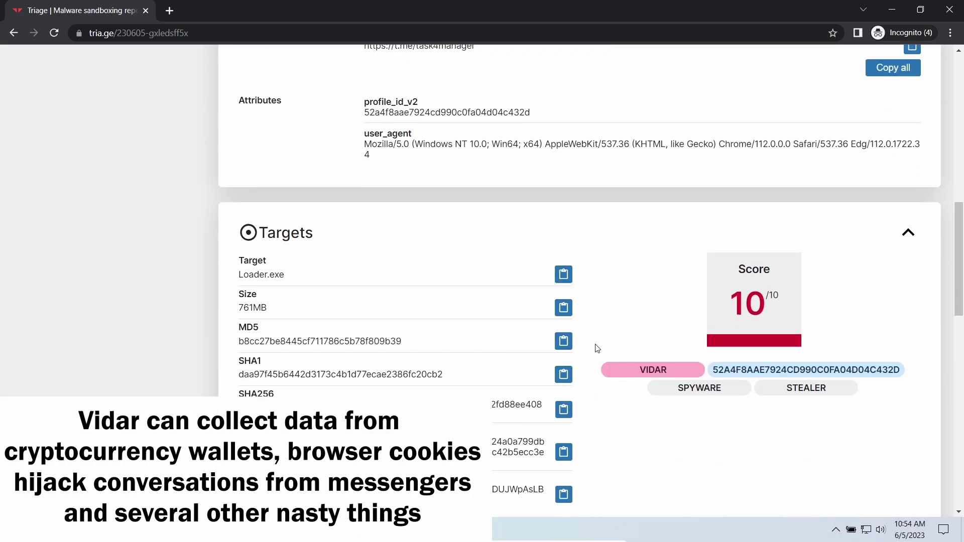
scroll(599, 348, down, 4)
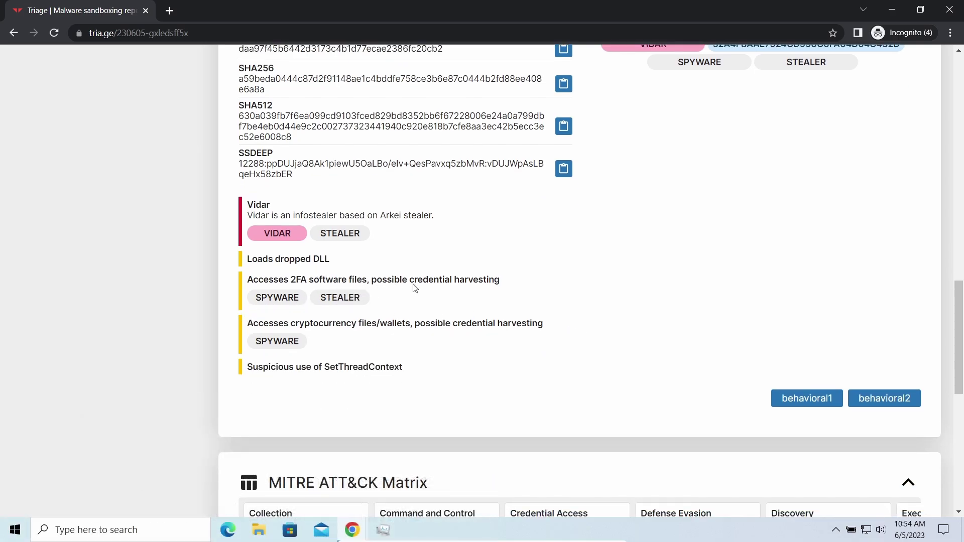
scroll(424, 355, down, 5)
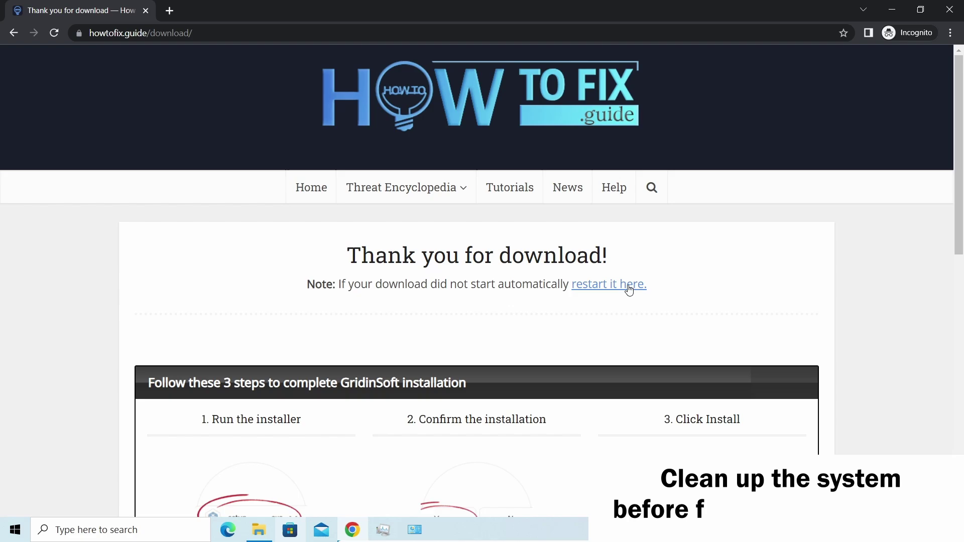
Restart the setup-gridinsoft-fix.exe download, keep it despite the warning, and run it
click(624, 290)
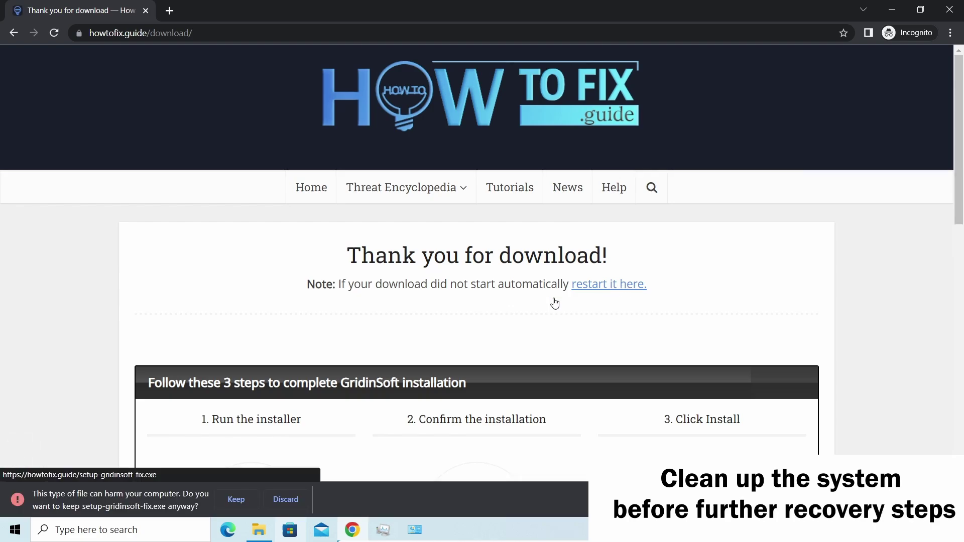
click(237, 496)
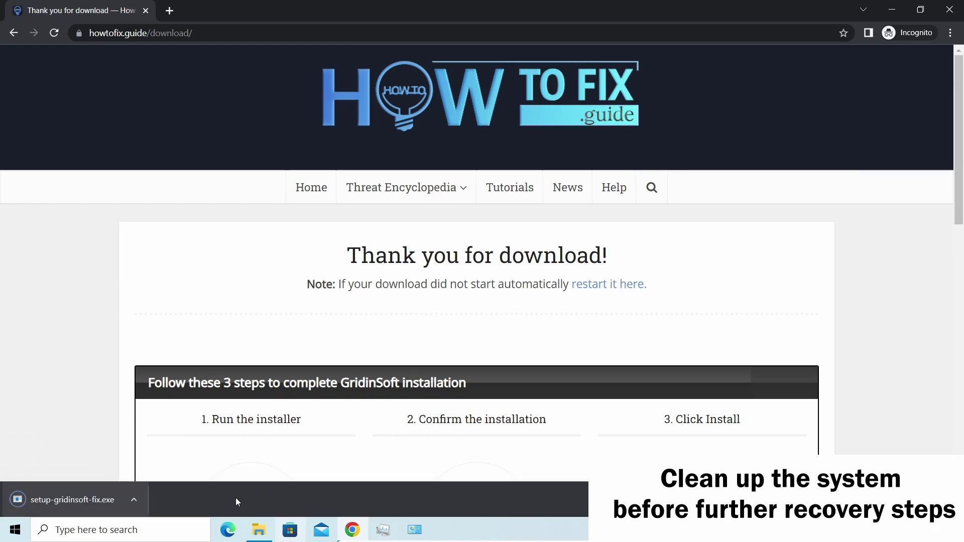
click(81, 497)
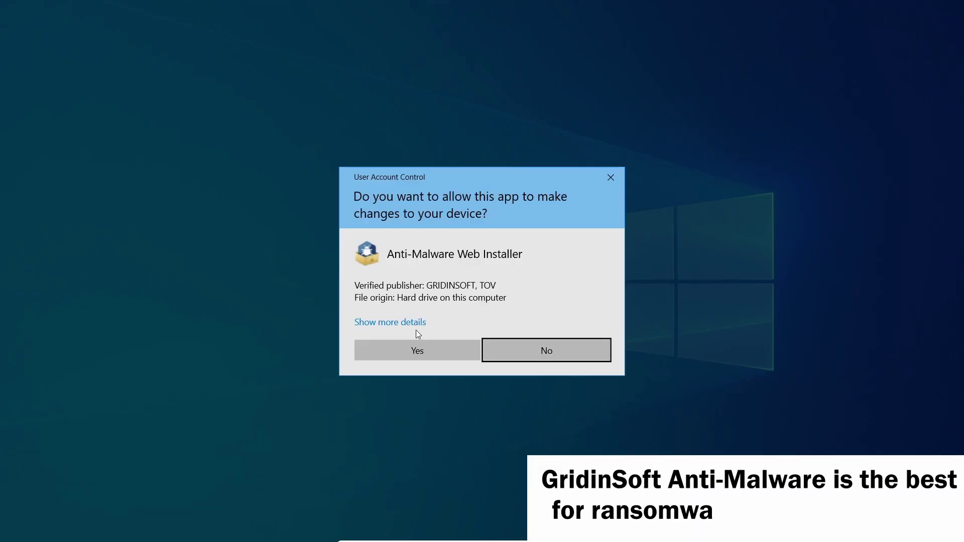
Approve the User Account Control prompt and start the Anti-Malware installation
click(415, 349)
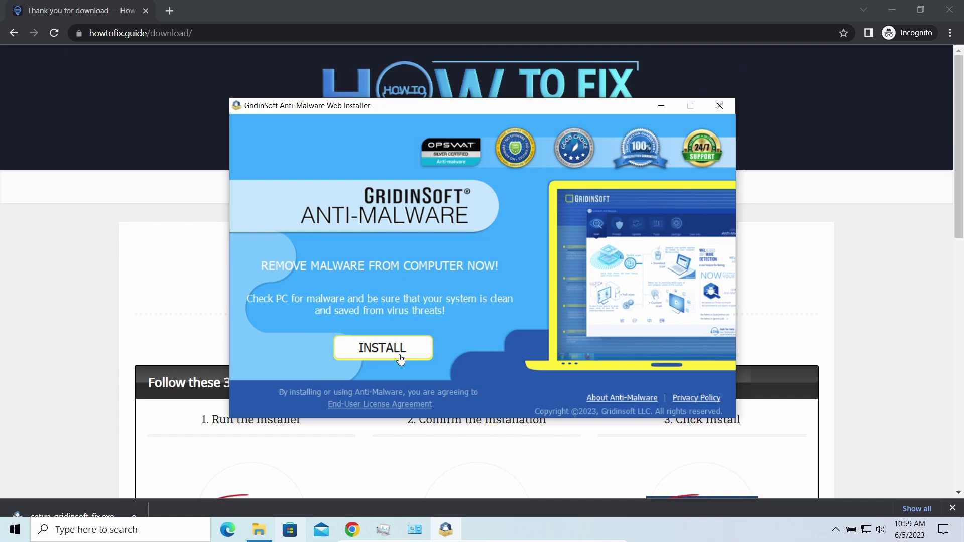
click(400, 354)
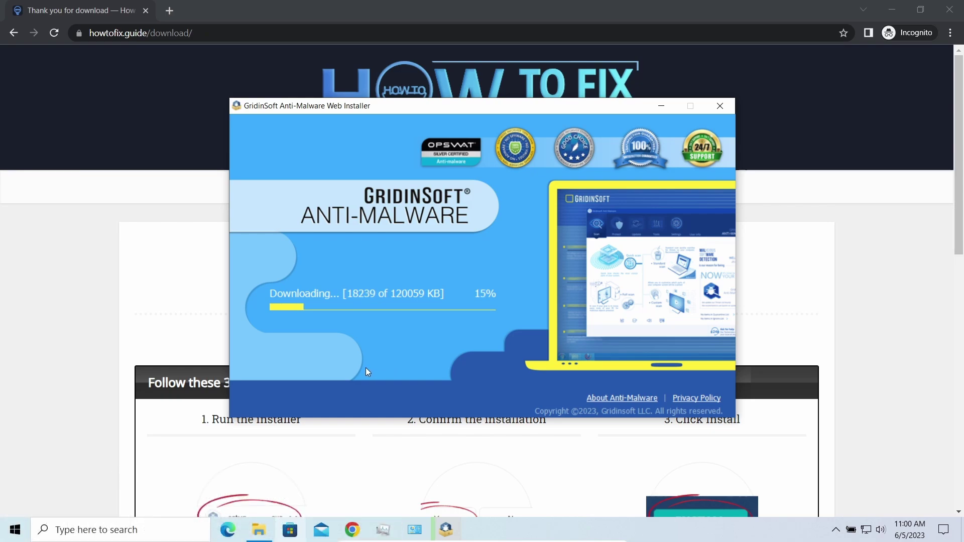
Rename removal.mov.neon to removal.mov, accept the extension-change warning, and minimize the utils folder
click(259, 528)
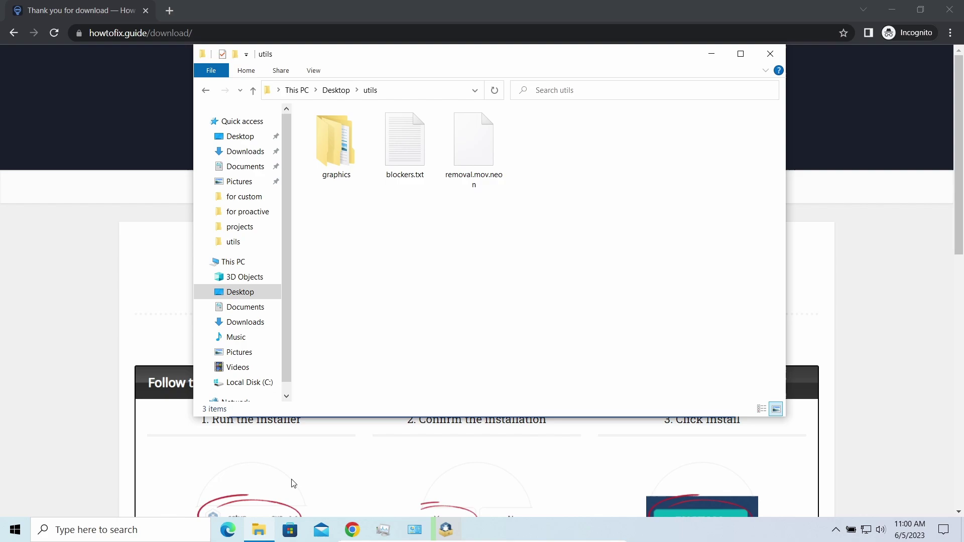
click(473, 169)
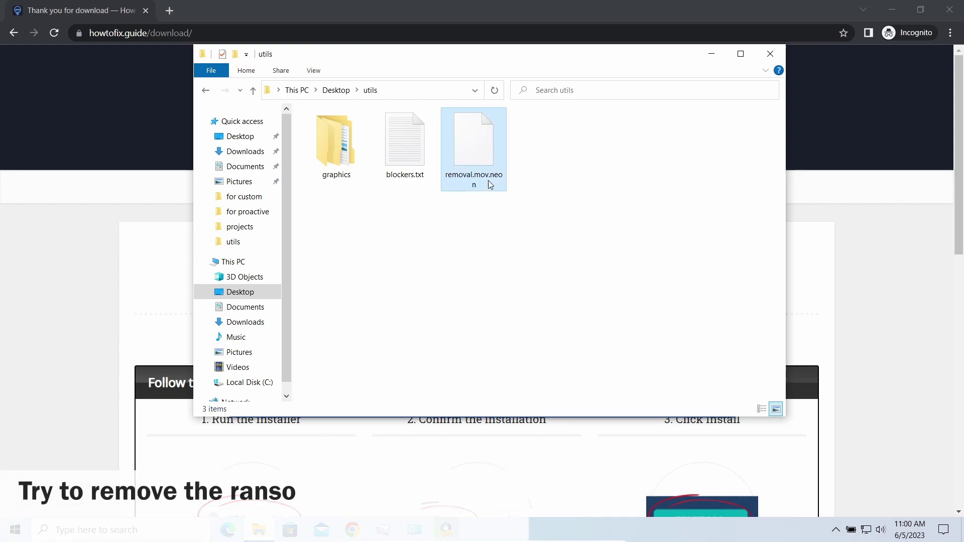
click(479, 176)
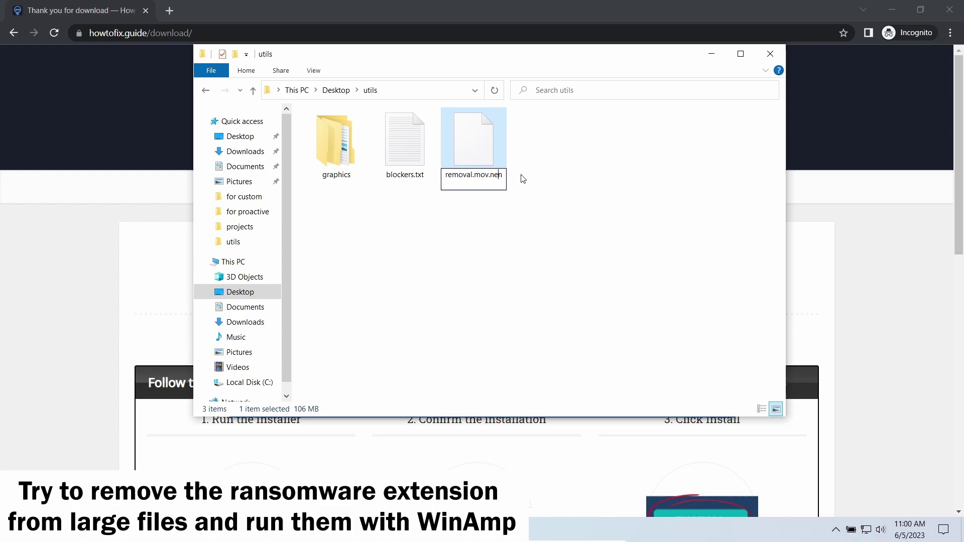
key(BackSpace)
key(BackSpace)
key(BackSpace)
key(BackSpace)
key(BackSpace)
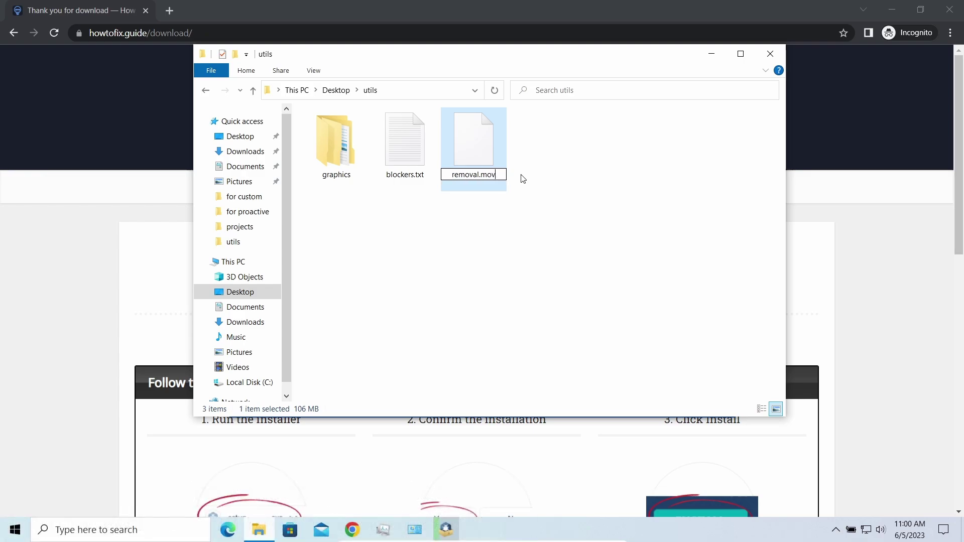
key(Return)
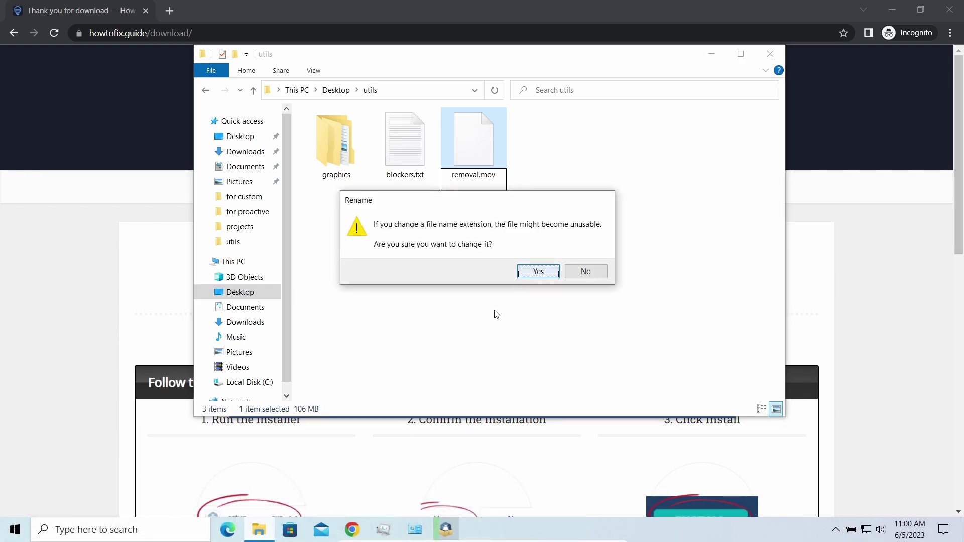
key(Return)
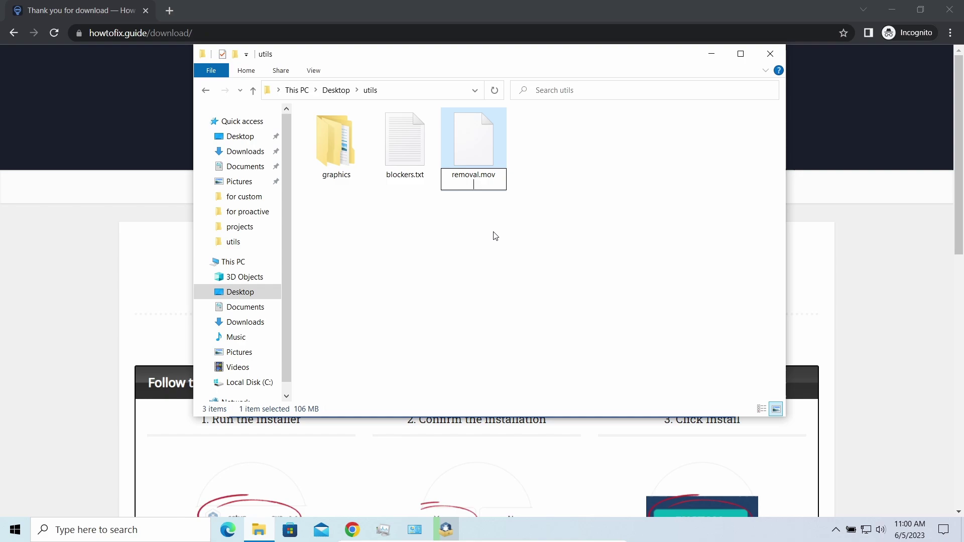
key(Return)
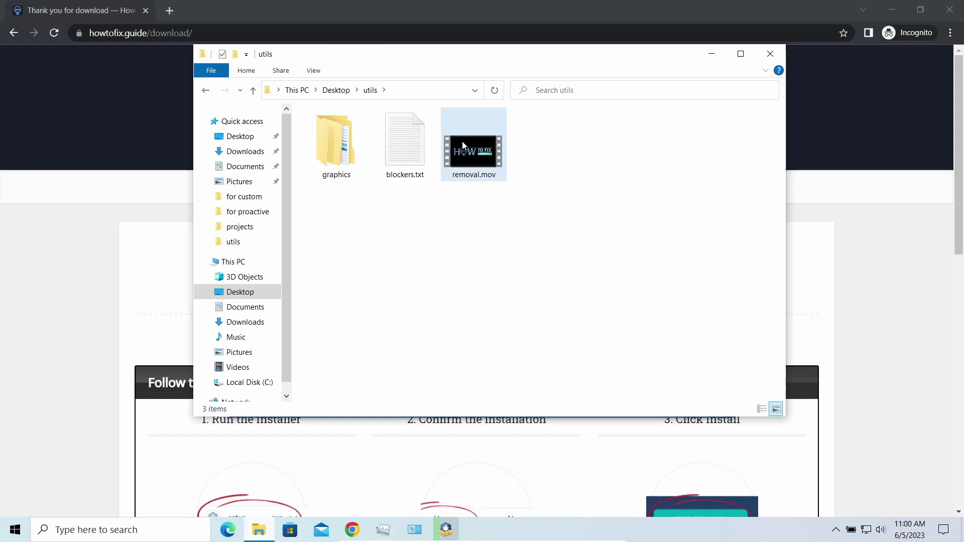
click(580, 214)
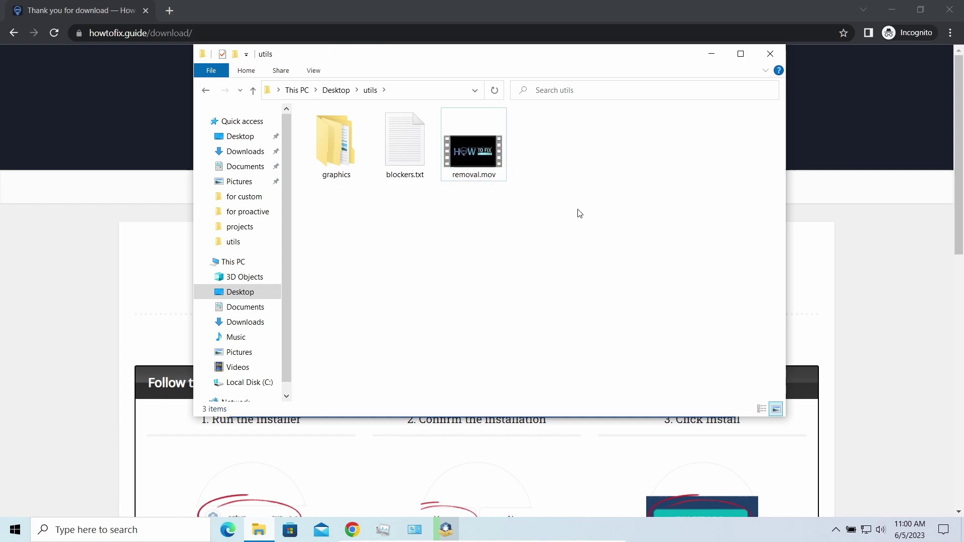
click(712, 55)
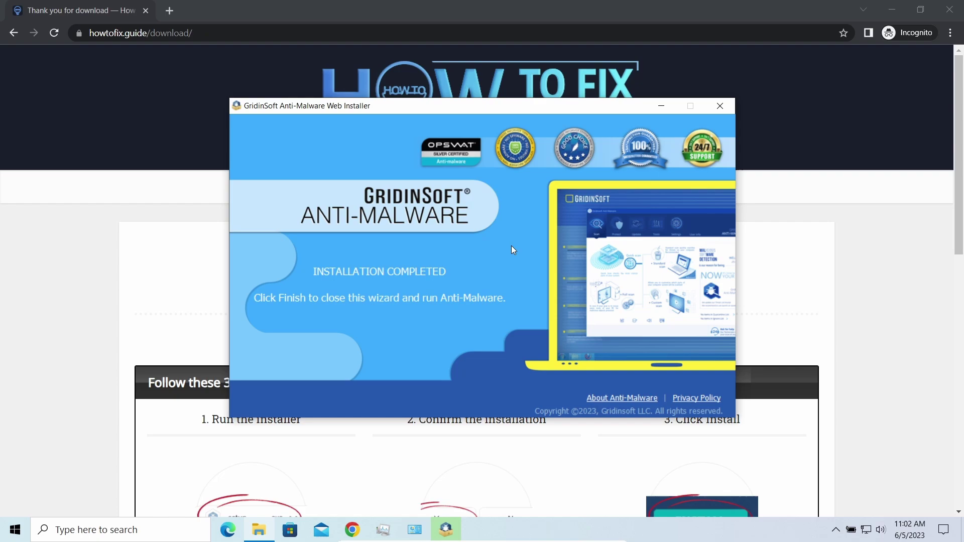
Finish the installer so Gridinsoft Anti-Malware 4.2.79 opens on its Computer Scan page
click(383, 348)
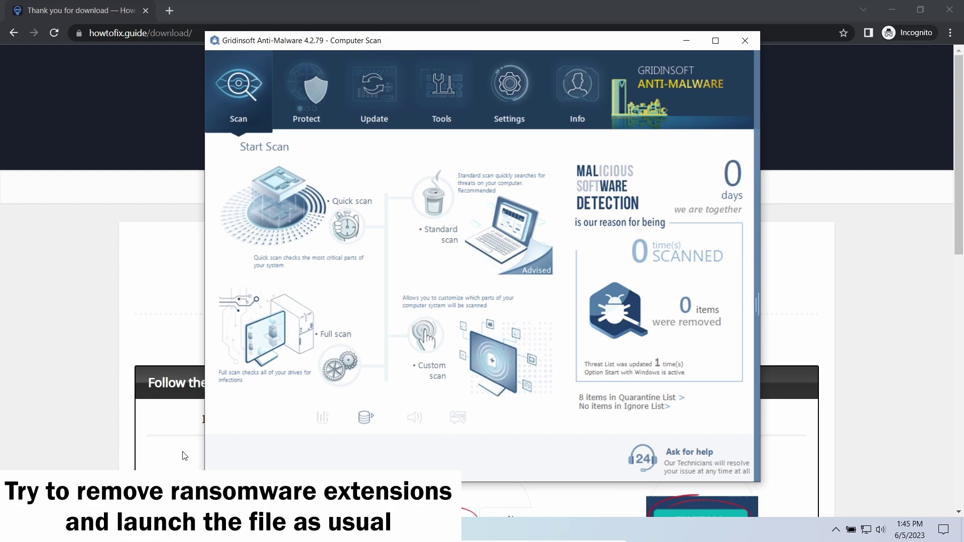
Run a full scan of all drives and let it finish, detecting 10 objects such as Malware.Win32.RedLine.bot
click(285, 334)
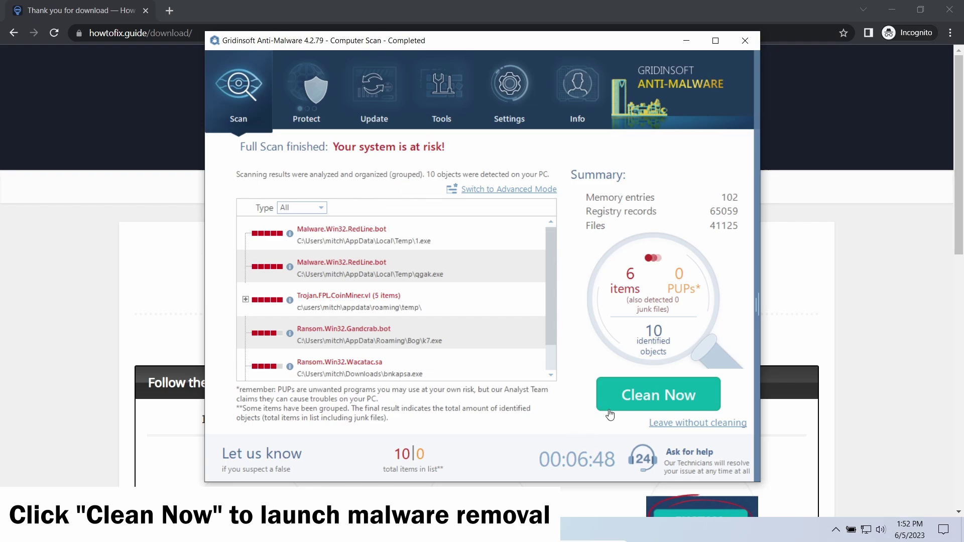
Clean all 10 detected threats, then close the summary and removal log to return to Computer Scan
click(633, 397)
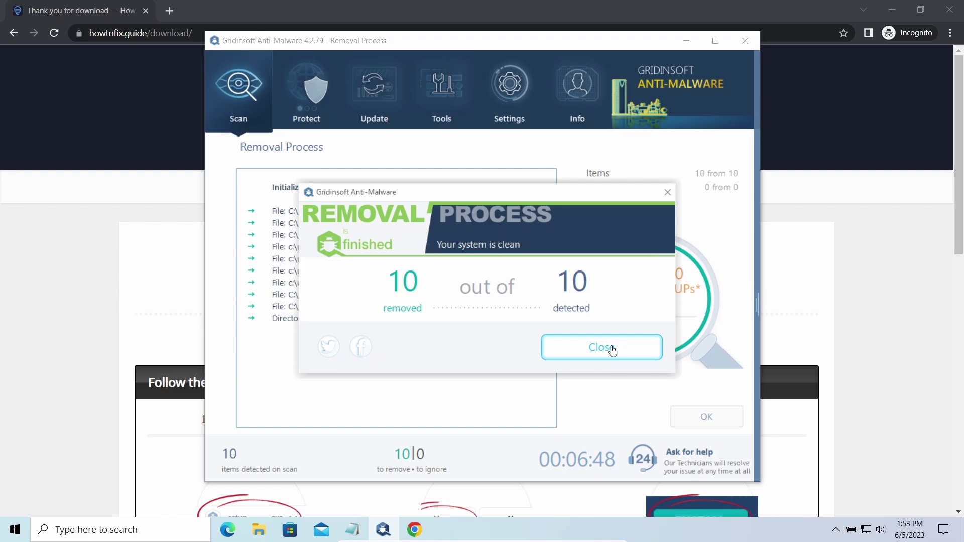
click(610, 351)
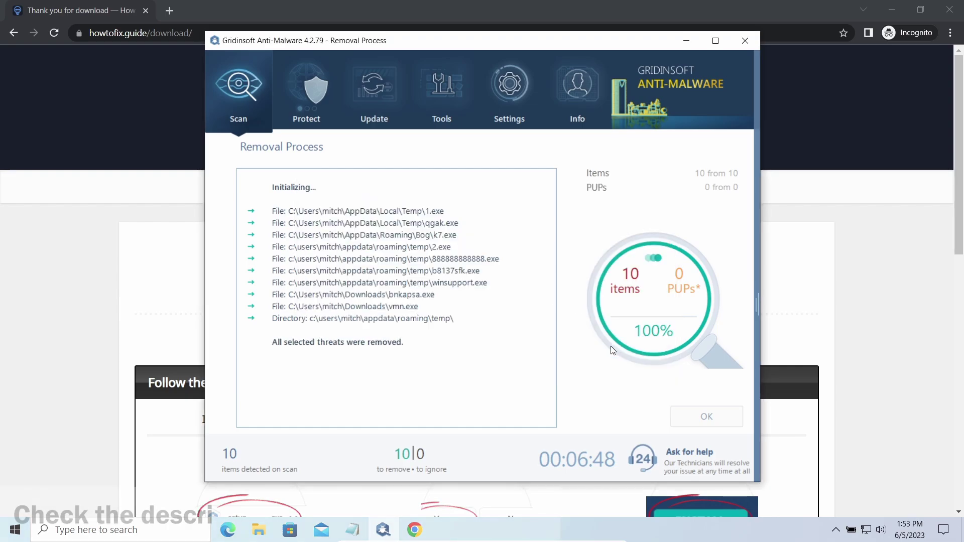
click(693, 415)
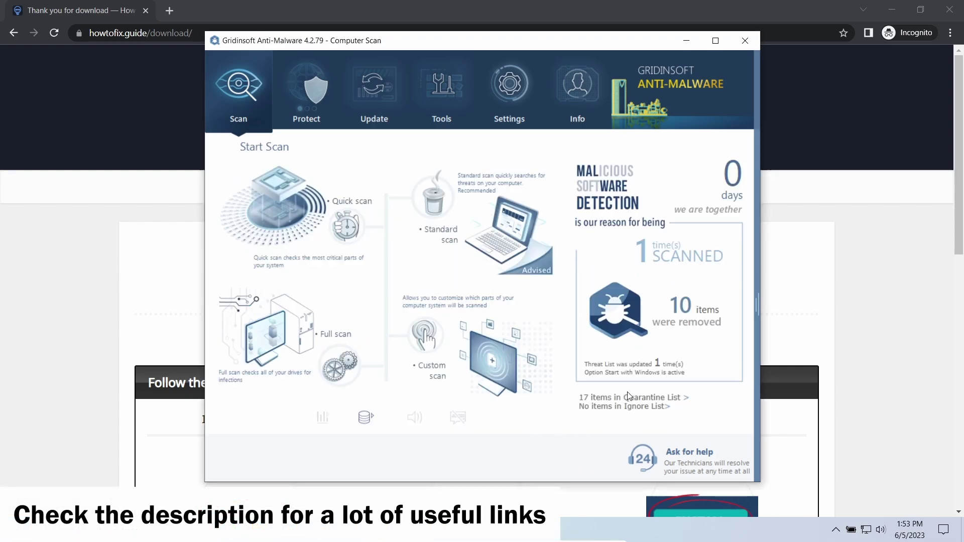